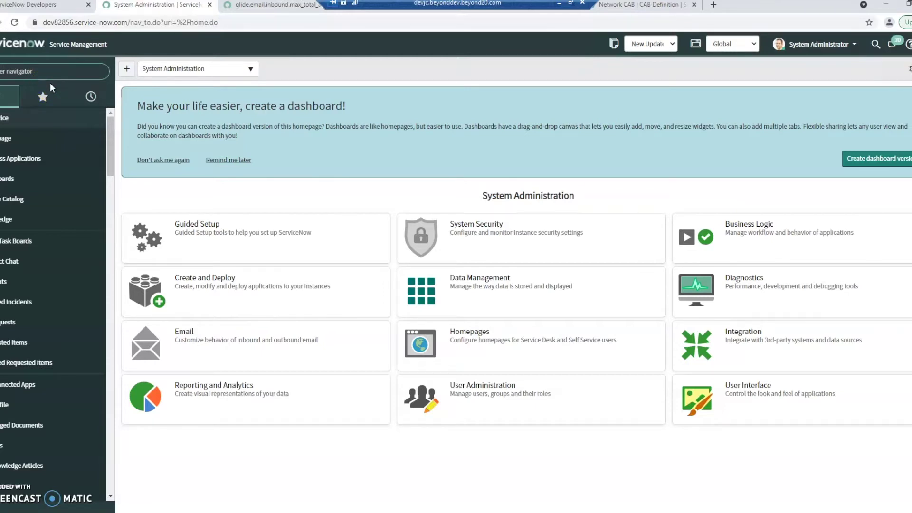
# Find Visual Task Boards in the filter navigator and open it to list the existing boards.
pyautogui.write('e')
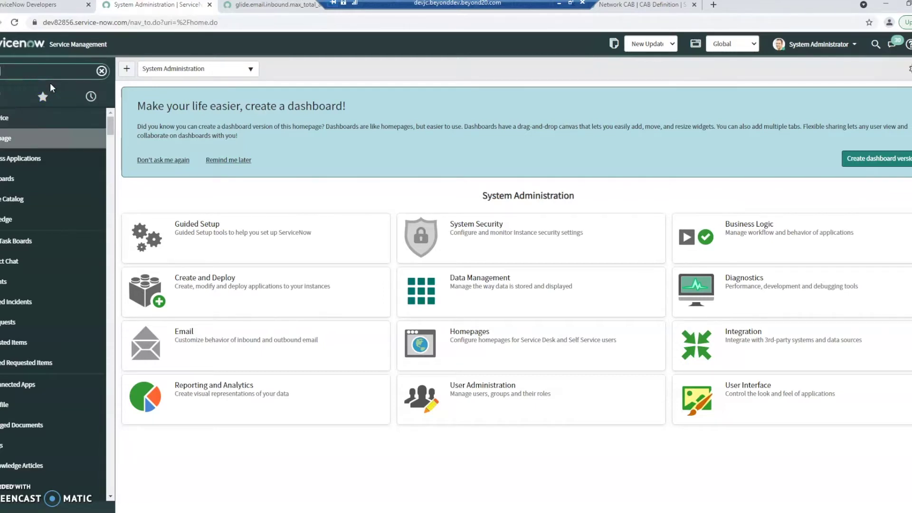
pyautogui.write('isu')
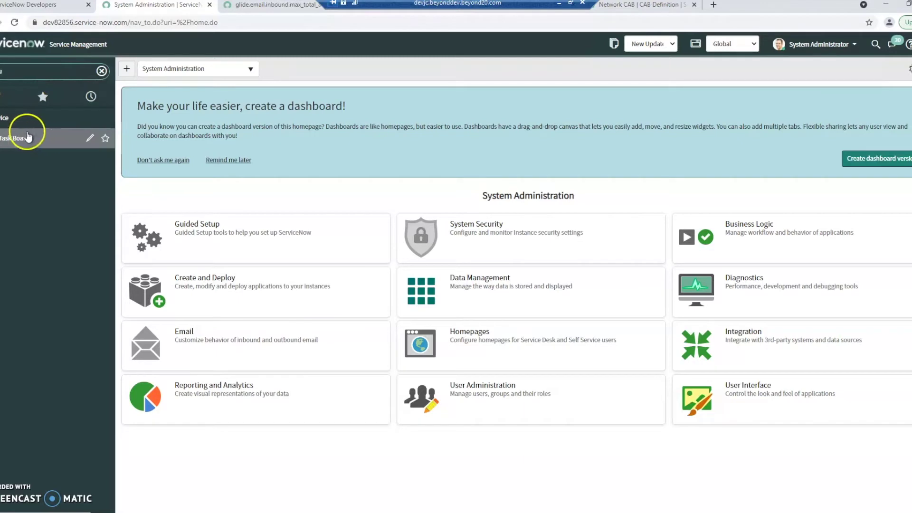
pyautogui.click(40, 140)
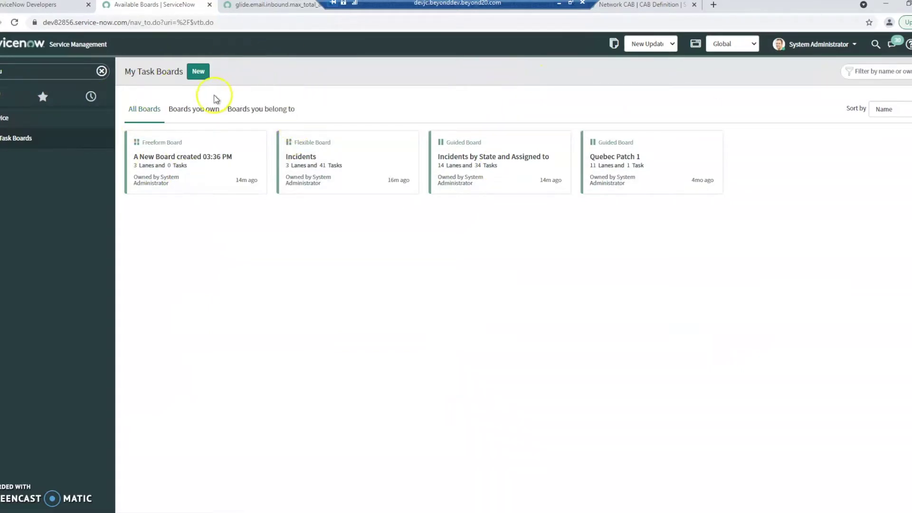
# Start a new task board and pick the data-driven board type.
pyautogui.click(197, 72)
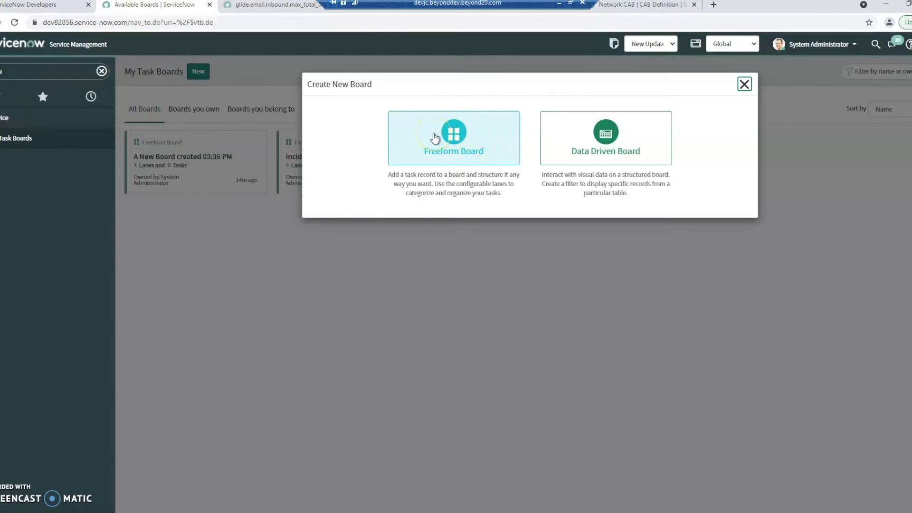
pyautogui.click(609, 133)
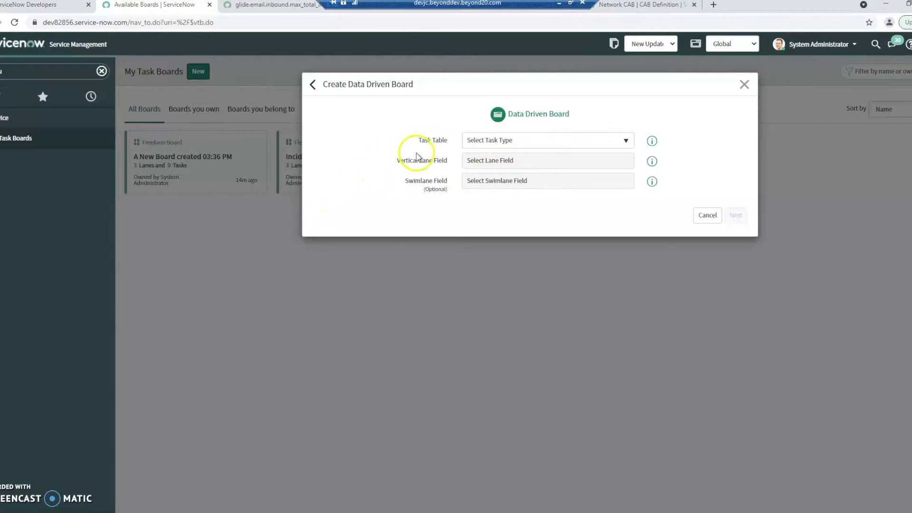
# Base the board on the Incident table, with State lanes and Assignment group swimlanes.
pyautogui.click(490, 142)
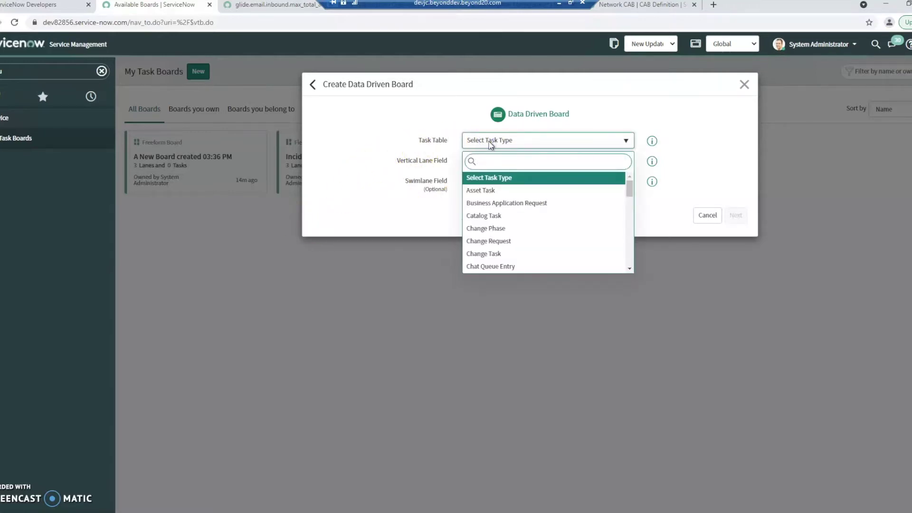
pyautogui.write('in')
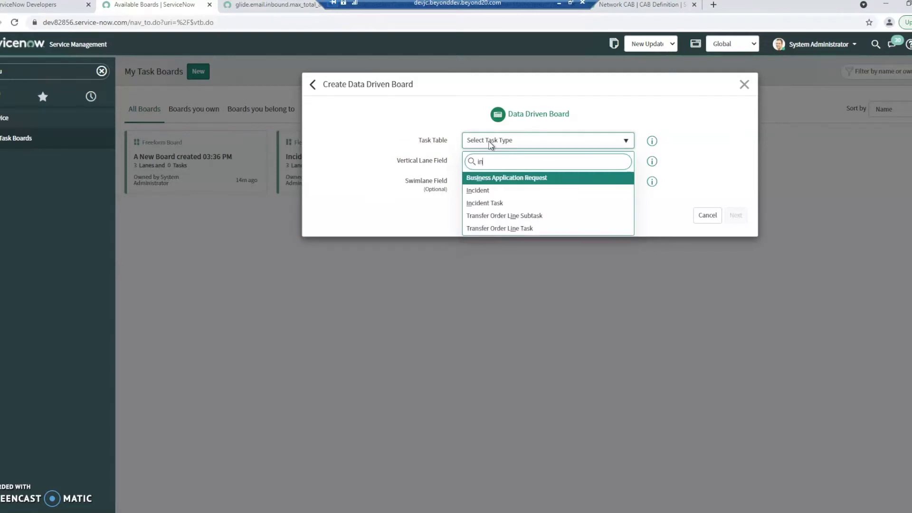
pyautogui.click(482, 192)
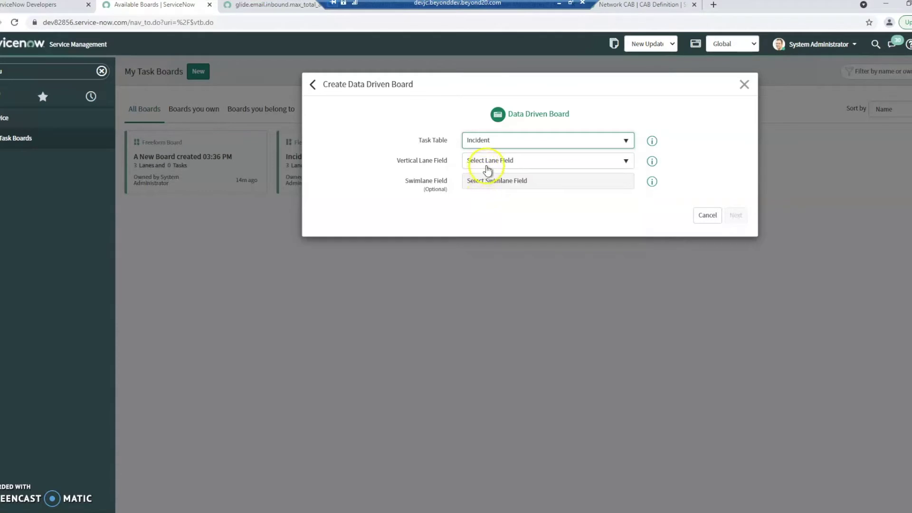
pyautogui.click(501, 161)
pyautogui.write('state')
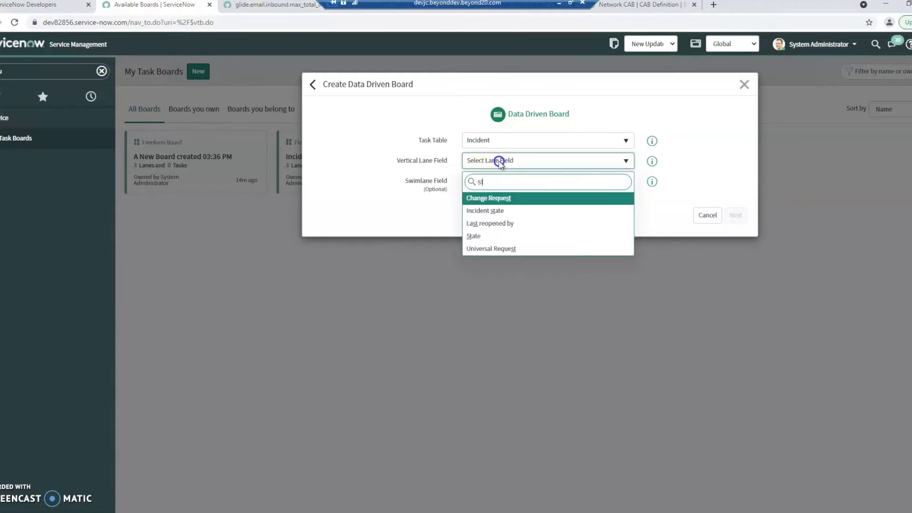
pyautogui.click(494, 211)
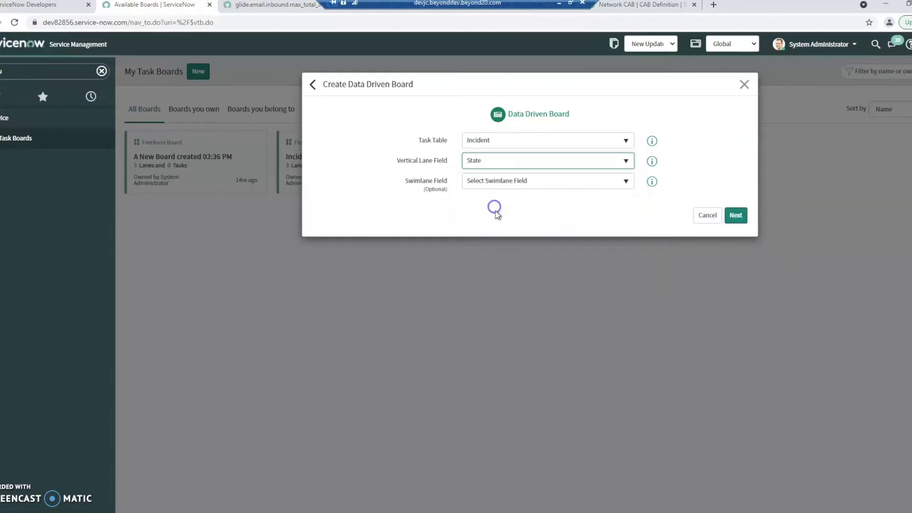
pyautogui.click(499, 187)
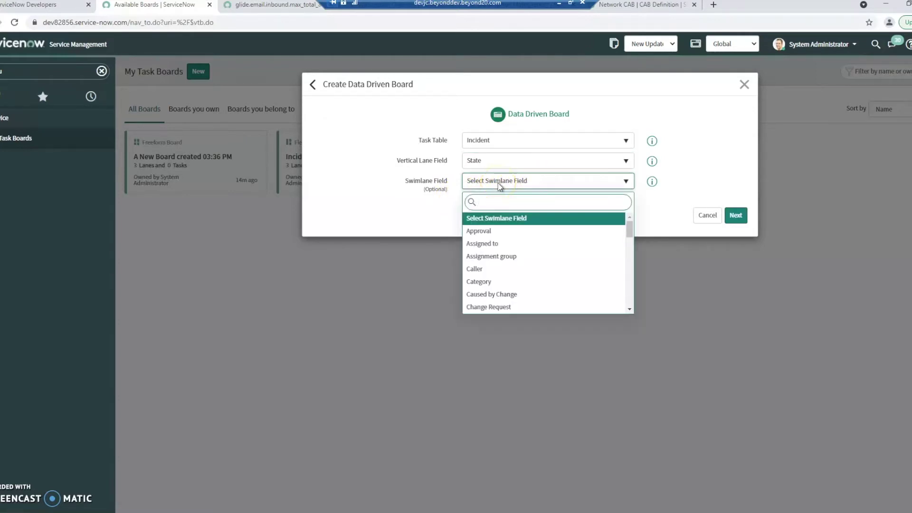
pyautogui.click(537, 257)
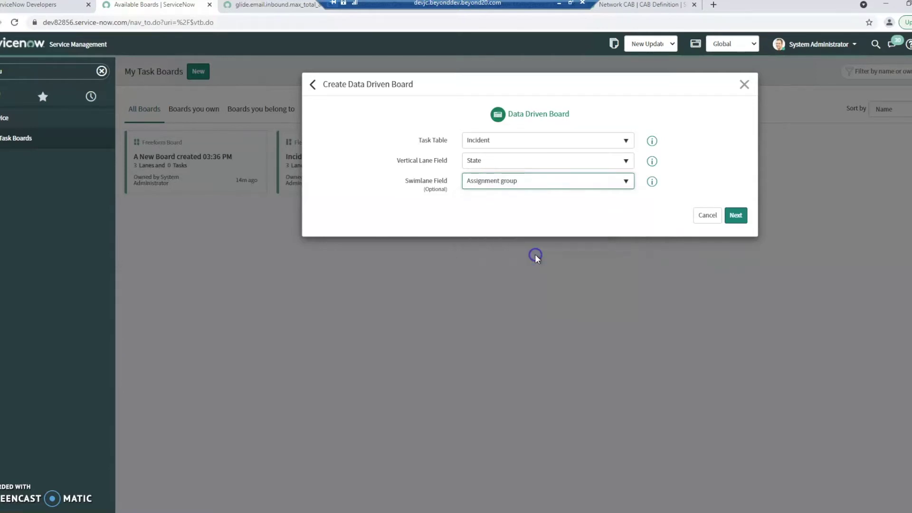
pyautogui.click(735, 218)
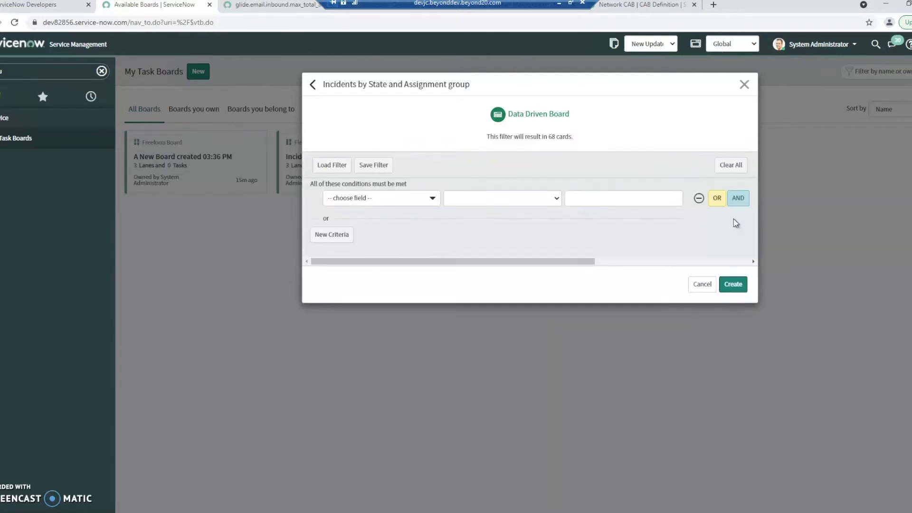
# Filter cards to State is not one of Resolved, Closed, Canceled, and create the board.
pyautogui.click(412, 202)
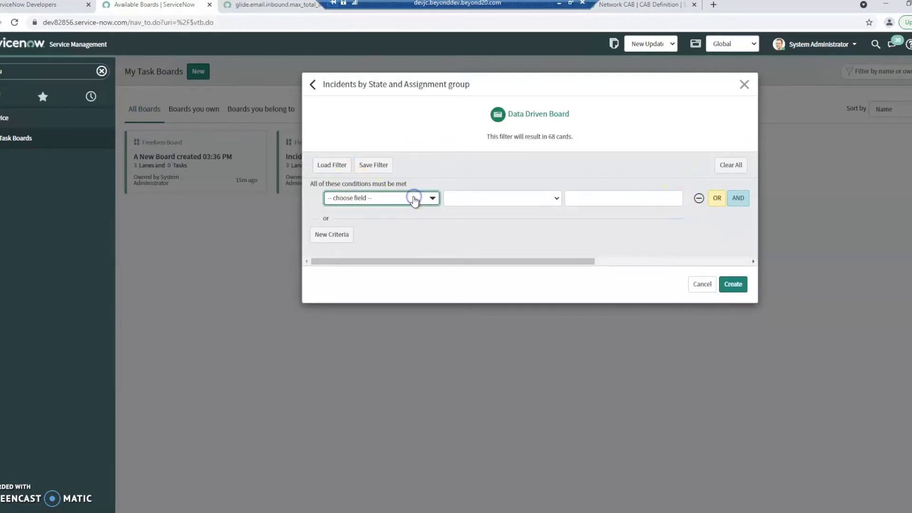
pyautogui.write('state')
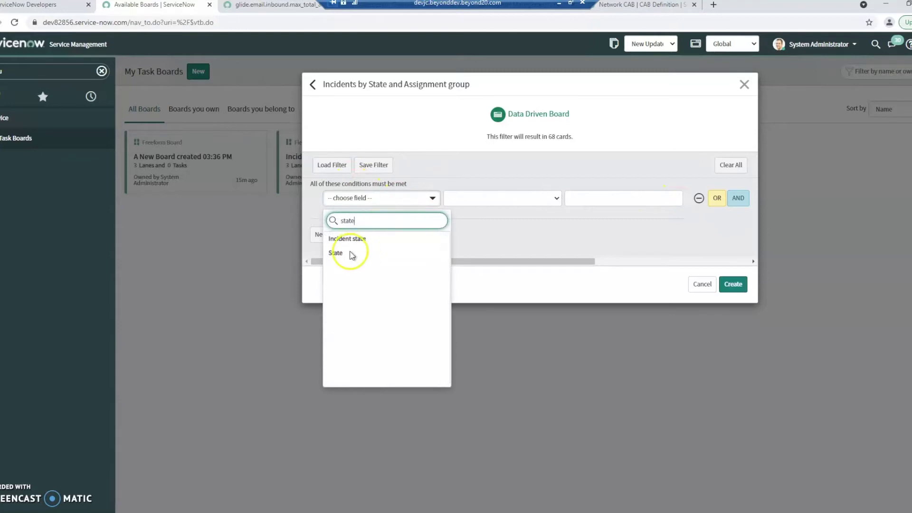
pyautogui.click(345, 255)
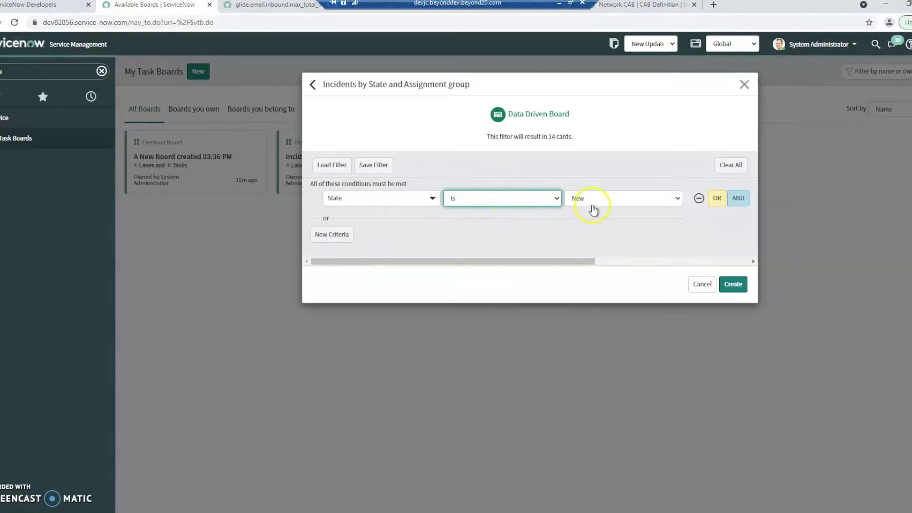
pyautogui.click(545, 204)
pyautogui.click(495, 238)
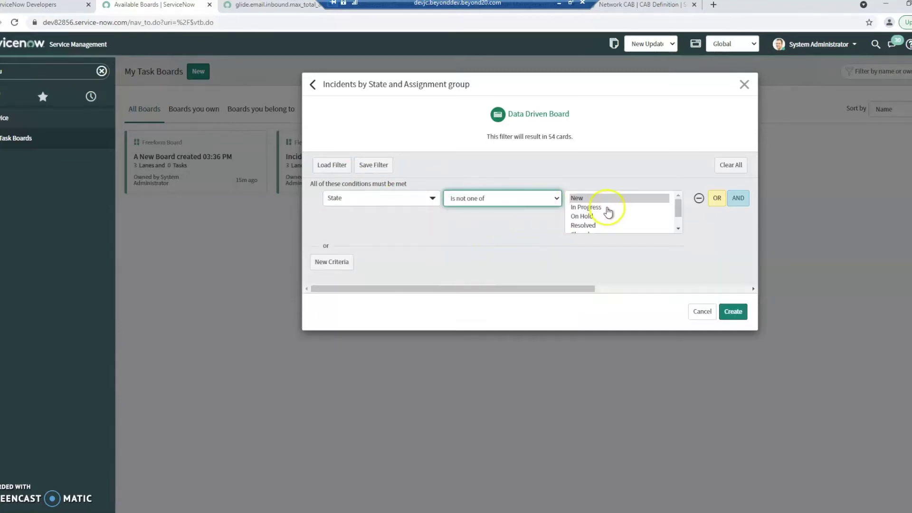
pyautogui.scroll(-1, 608, 219)
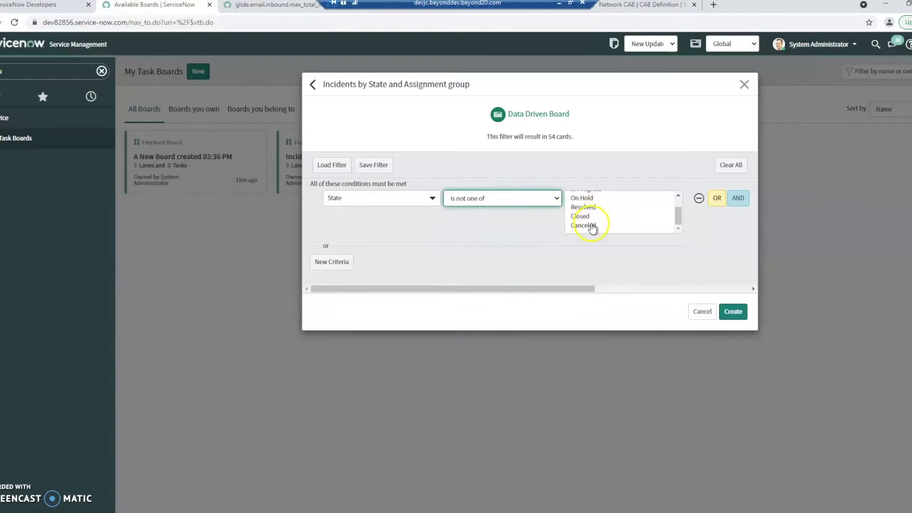
pyautogui.click(592, 226)
pyautogui.keyDown('ctrl'); pyautogui.click(594, 216); pyautogui.keyUp('ctrl')
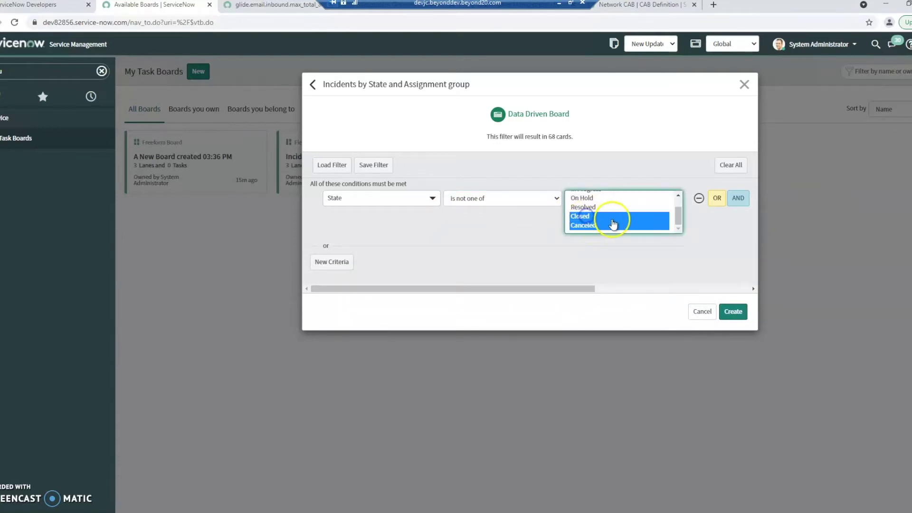
pyautogui.keyDown('ctrl'); pyautogui.click(590, 209); pyautogui.keyUp('ctrl')
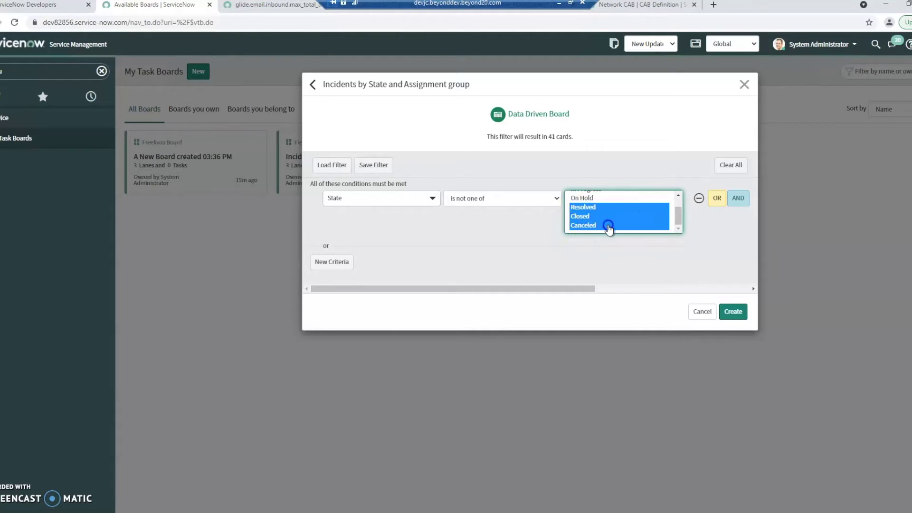
pyautogui.scroll(2, 603, 217)
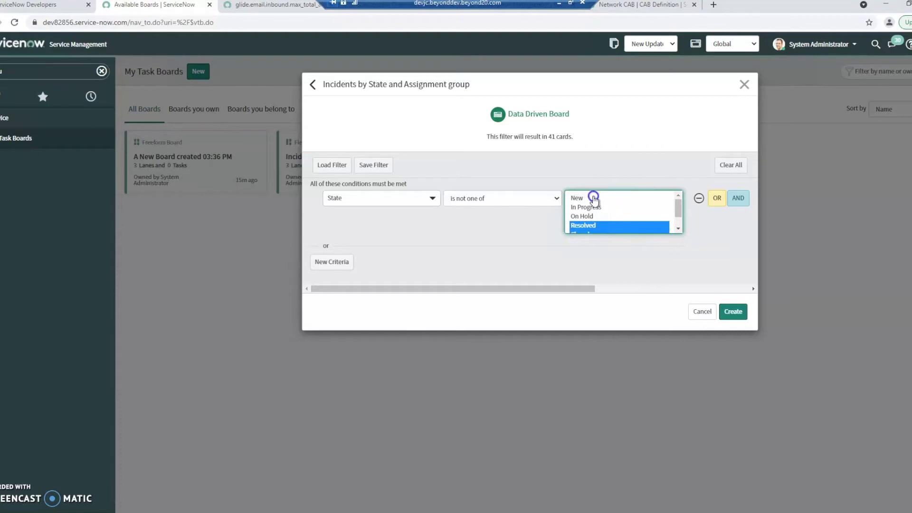
pyautogui.scroll(-2, 593, 204)
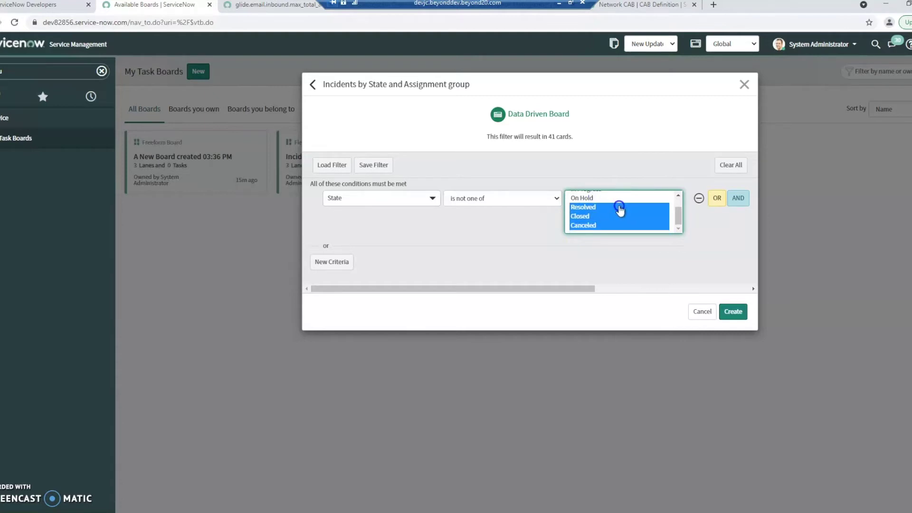
pyautogui.click(739, 312)
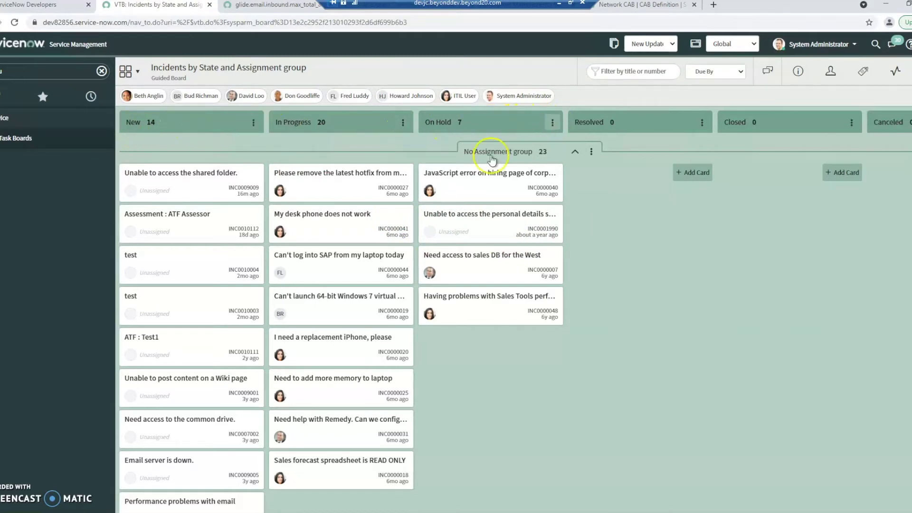
# Scroll down through the board's assignment-group swimlanes and back up to the top.
pyautogui.scroll(-8, 315, 222)
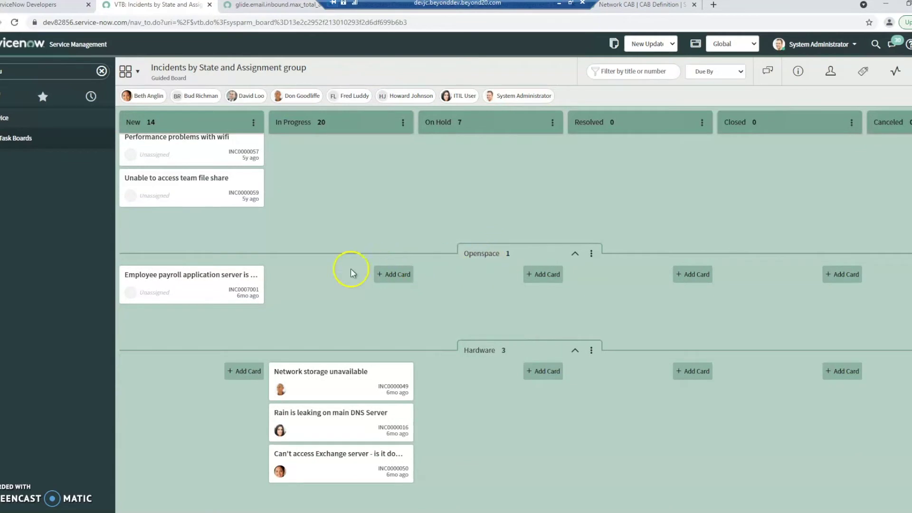
pyautogui.scroll(-1, 382, 365)
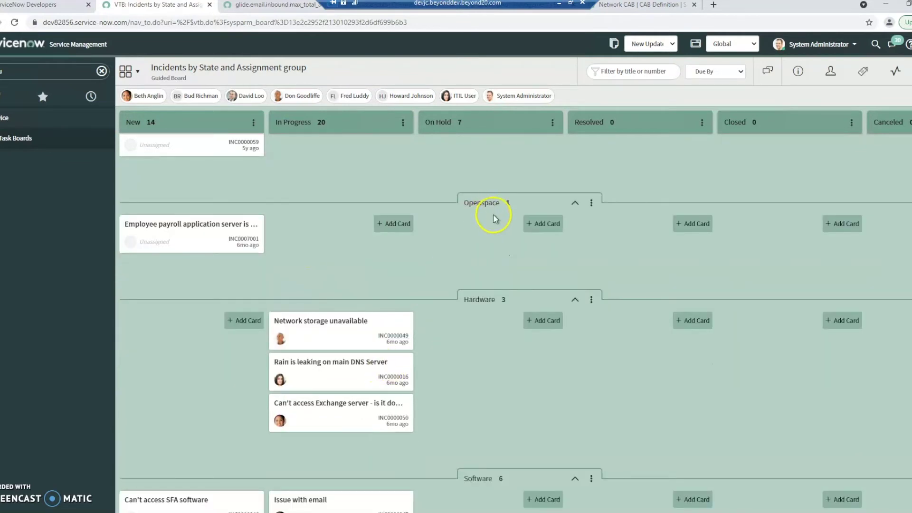
pyautogui.scroll(-2, 499, 342)
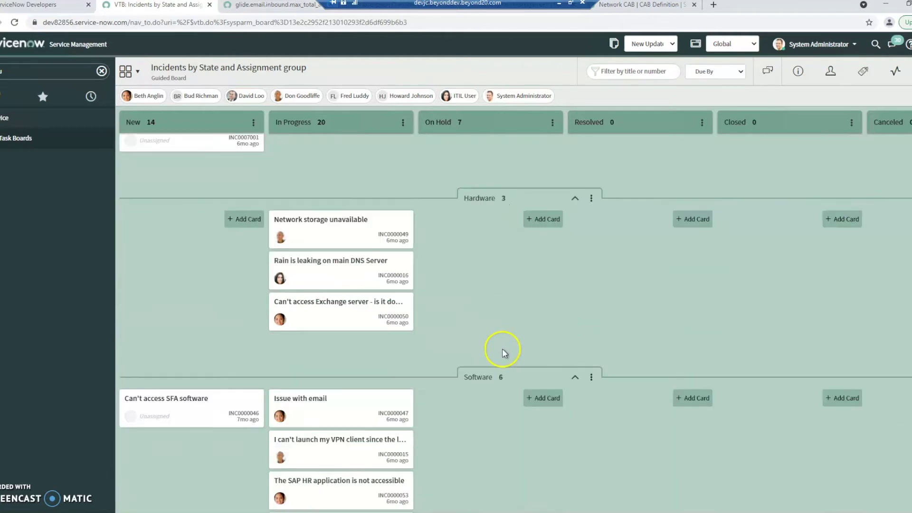
pyautogui.scroll(-1, 485, 418)
pyautogui.scroll(2, 457, 403)
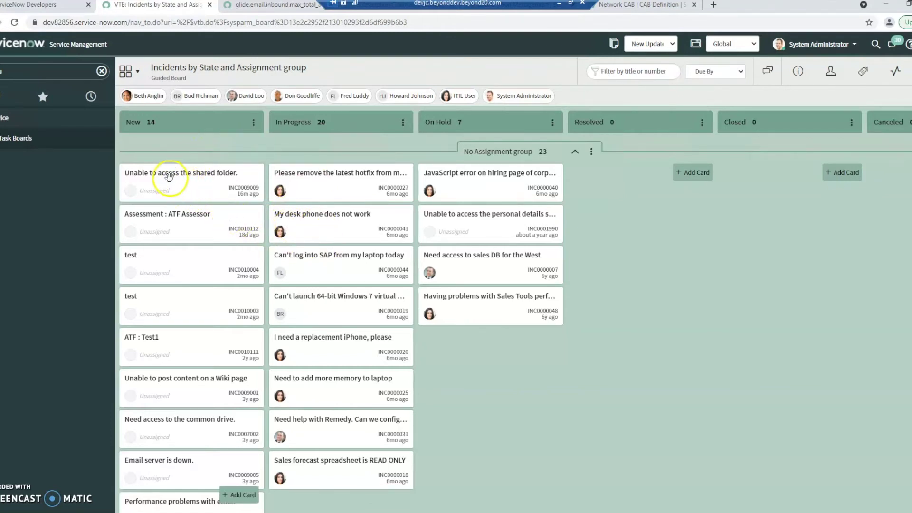
# Drag 'Unable to access the shared folder.' from New to In Progress and open its details.
pyautogui.moveTo(170, 177); pyautogui.dragTo(307, 178)
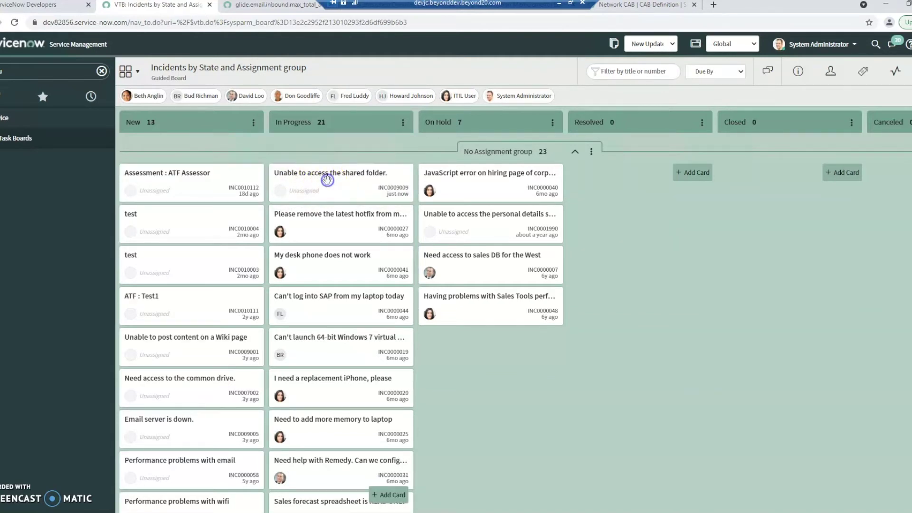
pyautogui.click(389, 189)
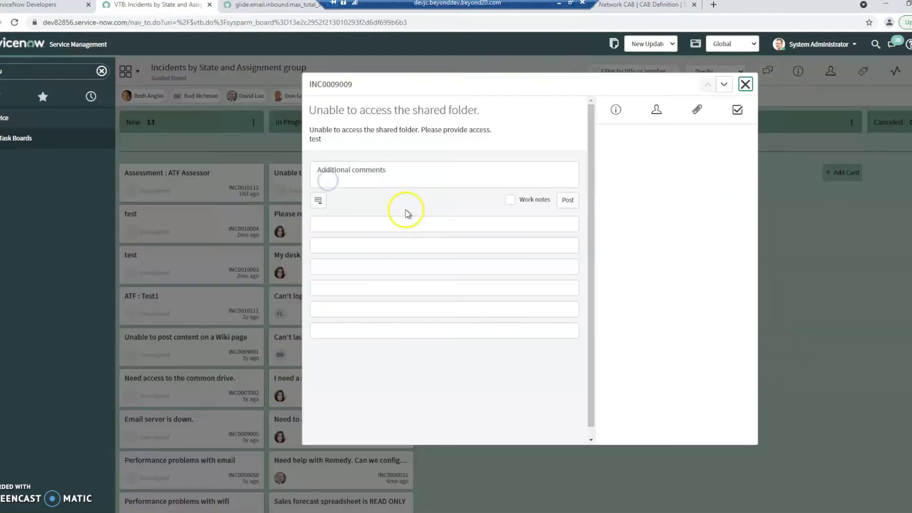
# Review INC0009009's full form, copy its number, close the form and panel, then paste it into global search.
pyautogui.click(331, 84)
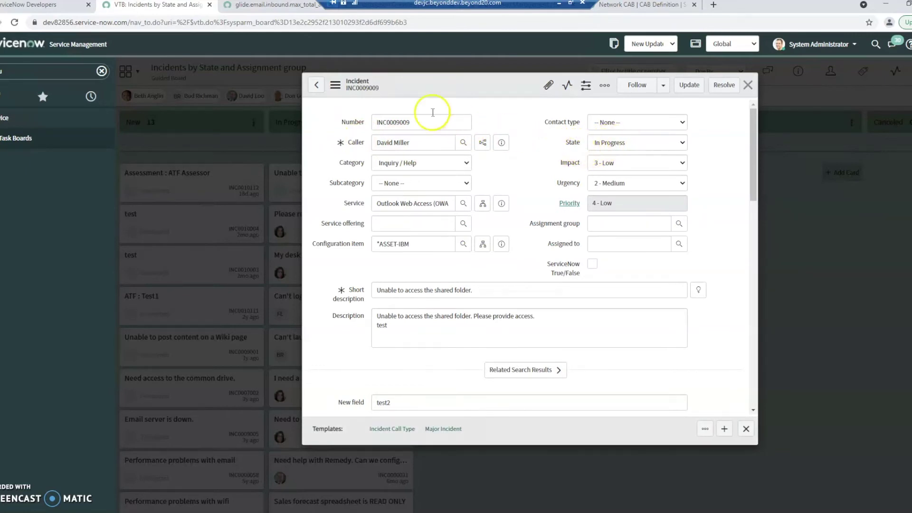
pyautogui.moveTo(380, 88); pyautogui.dragTo(347, 92)
pyautogui.hotkey('ctrl', 'c')
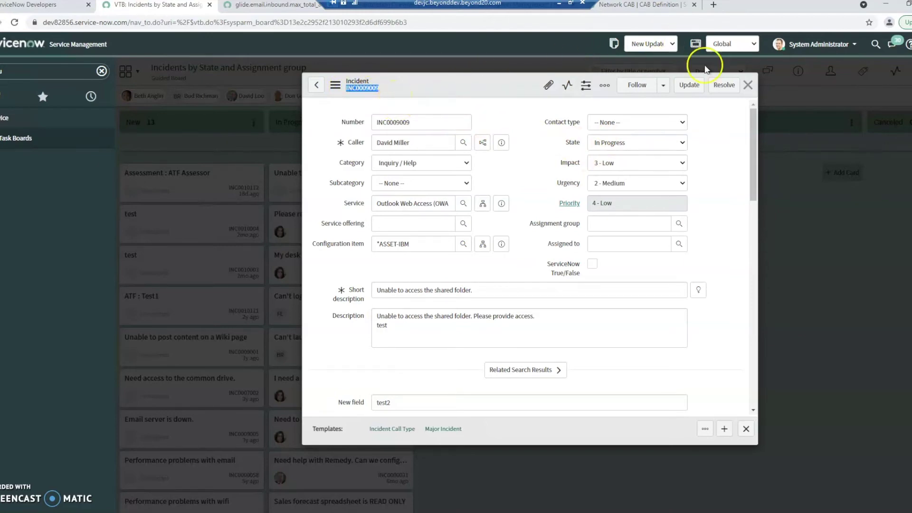
pyautogui.click(749, 88)
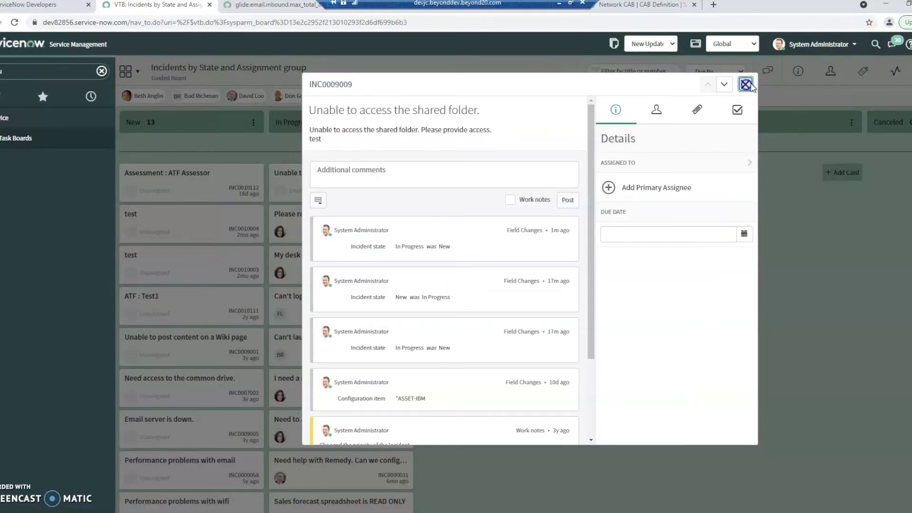
pyautogui.click(747, 84)
pyautogui.click(875, 49)
pyautogui.hotkey('ctrl', 'v')
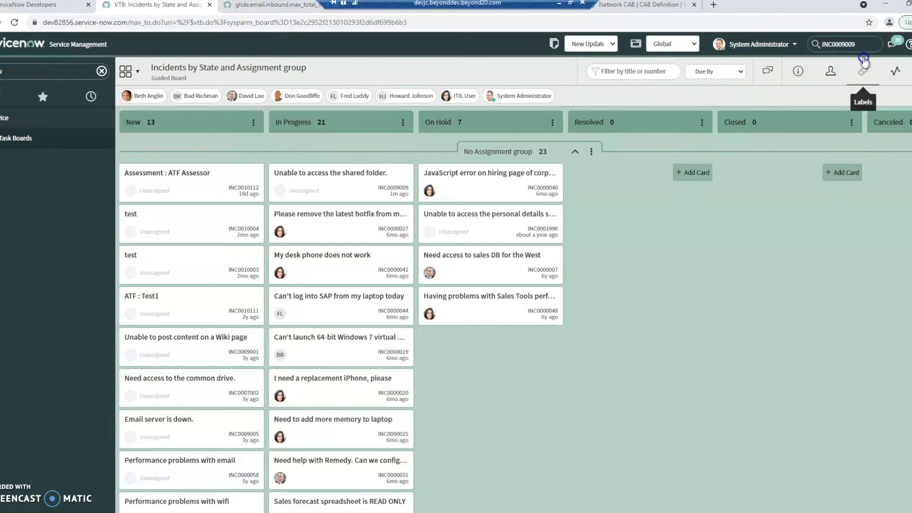
# Search for INC0009009 and check its activity history for the New to In Progress change.
pyautogui.press('Return')
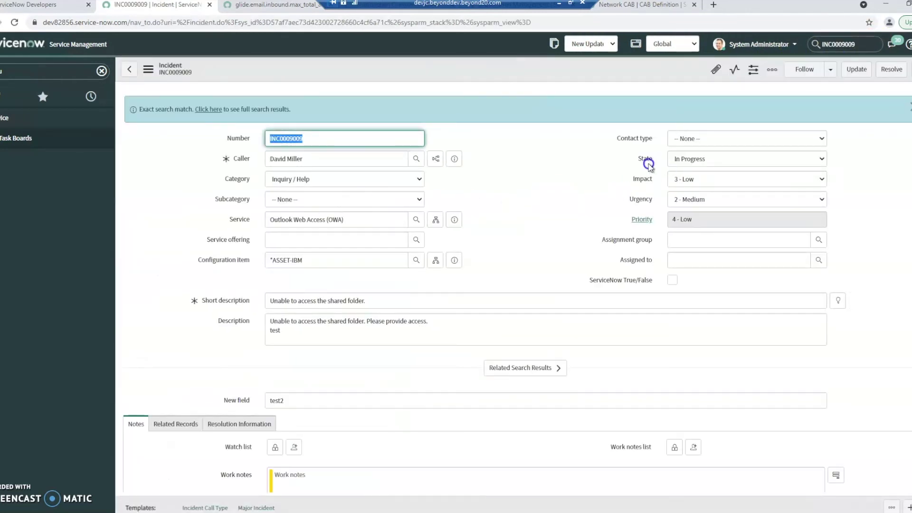
pyautogui.scroll(-8, 562, 258)
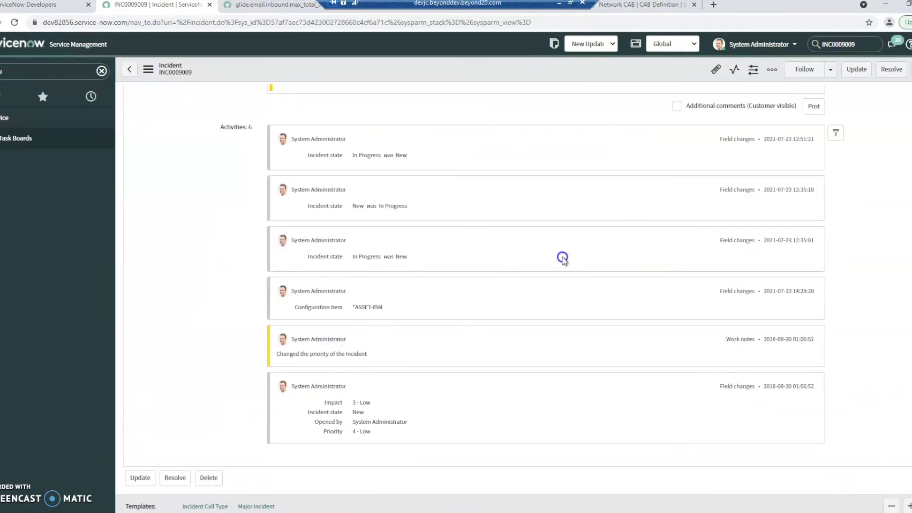
pyautogui.scroll(1, 561, 261)
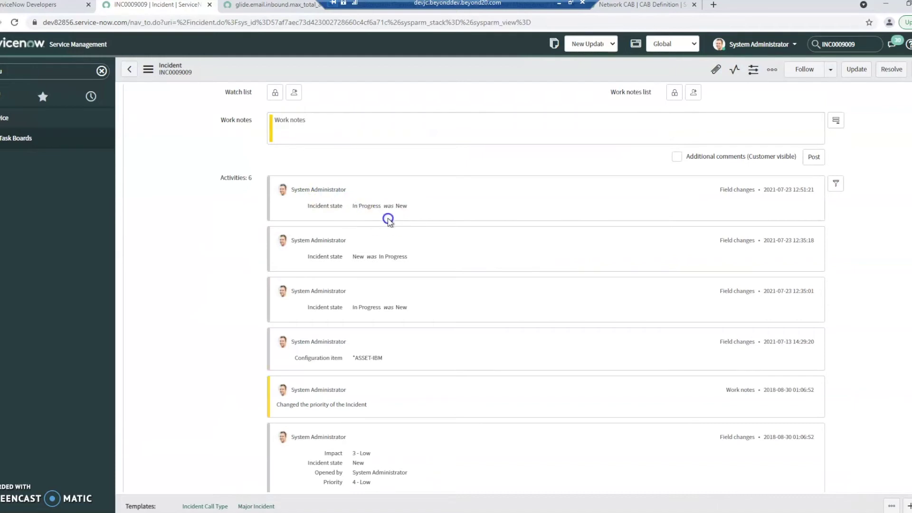
pyautogui.click(406, 207)
pyautogui.scroll(6, 567, 231)
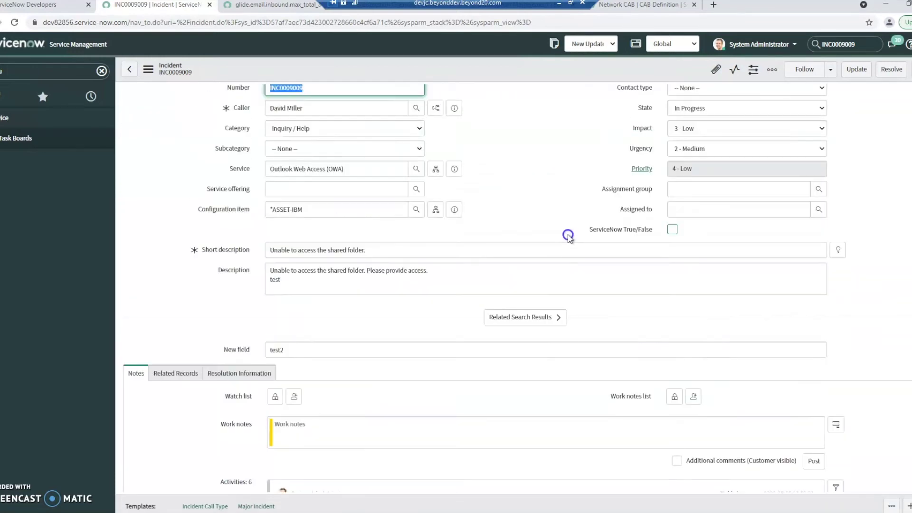
pyautogui.scroll(1, 567, 235)
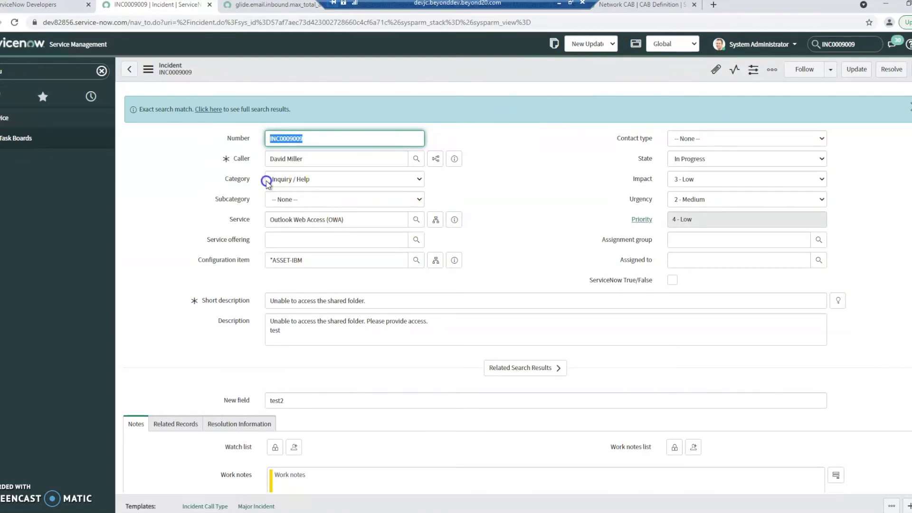
# Create a freeform board with To Do, Doing, Done and an added Lane #4.
pyautogui.click(22, 144)
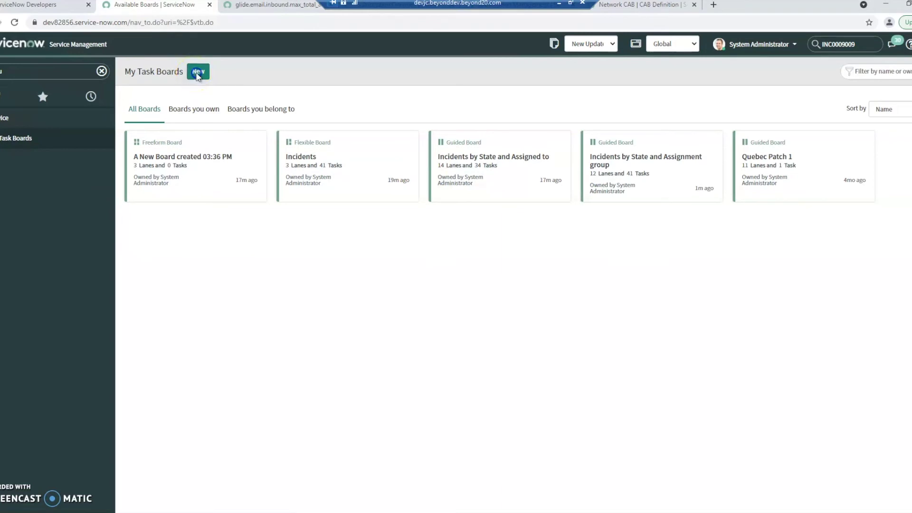
pyautogui.click(197, 75)
pyautogui.click(468, 148)
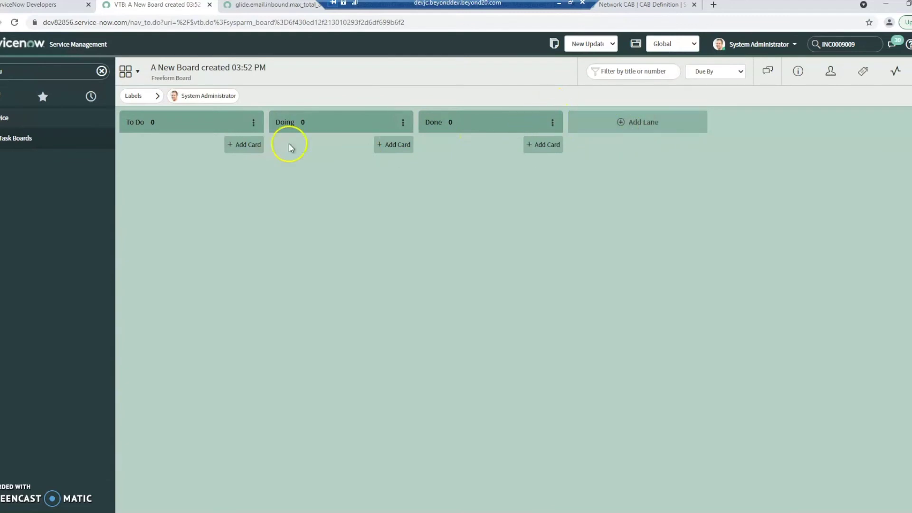
pyautogui.click(648, 132)
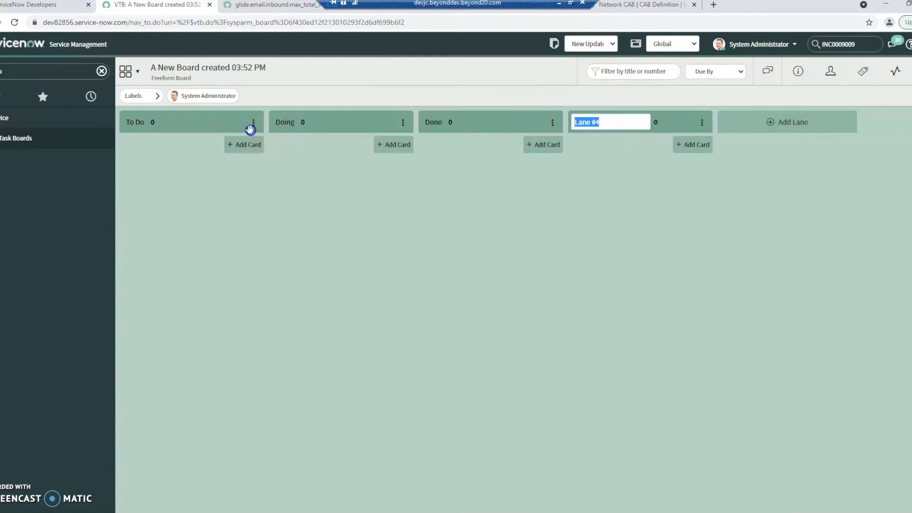
# Add a 'Make this video' card under To Do and move it into Doing.
pyautogui.click(241, 148)
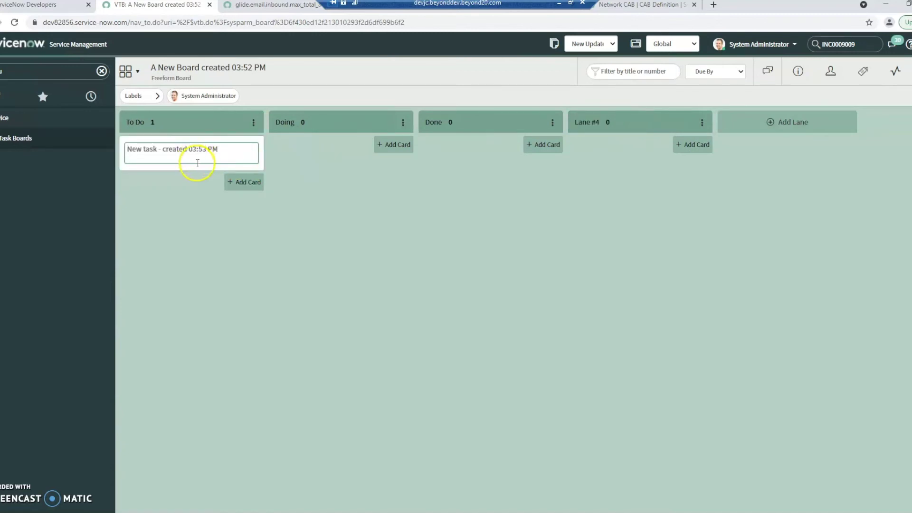
pyautogui.write('Make this video')
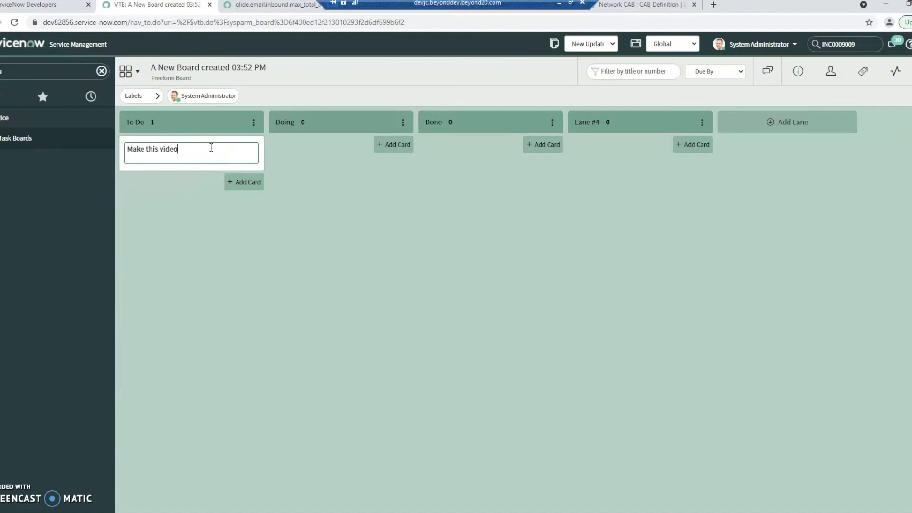
pyautogui.press('Return')
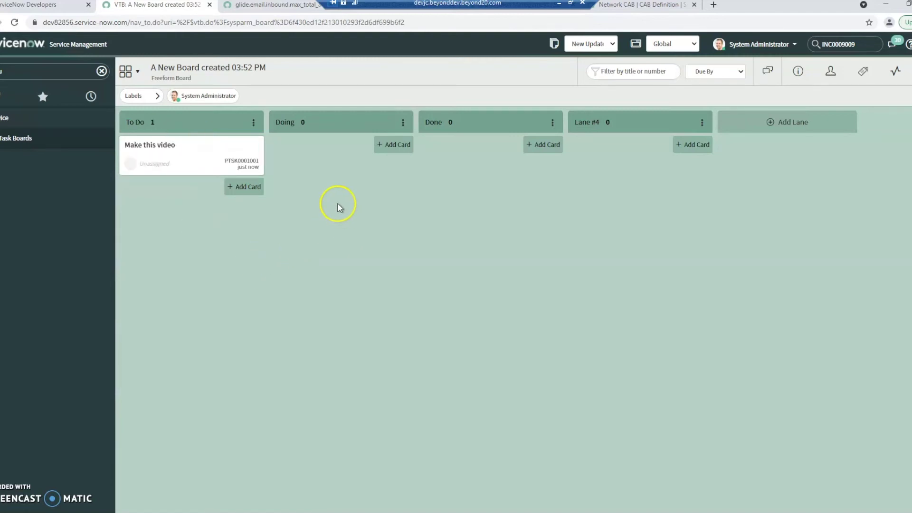
pyautogui.moveTo(207, 156); pyautogui.dragTo(337, 150)
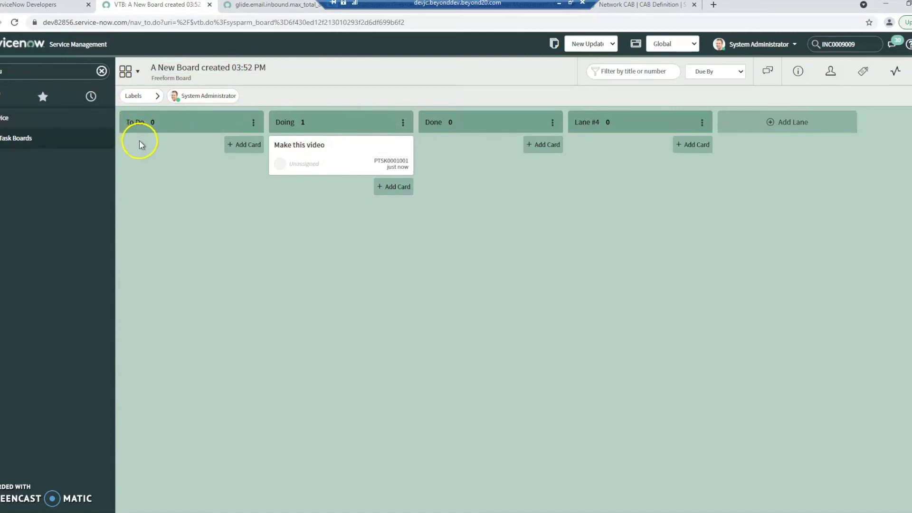
pyautogui.click(259, 67)
pyautogui.click(587, 122)
# Rename the fourth lane to 'Blocked' and move a new 'This task is blocked' card from To Do into it.
pyautogui.write('BLocked')
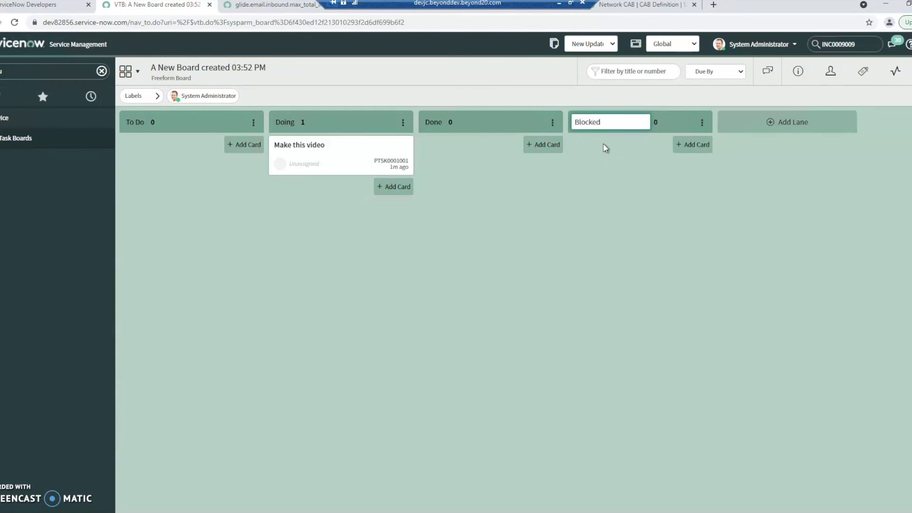
pyautogui.click(662, 194)
pyautogui.click(238, 148)
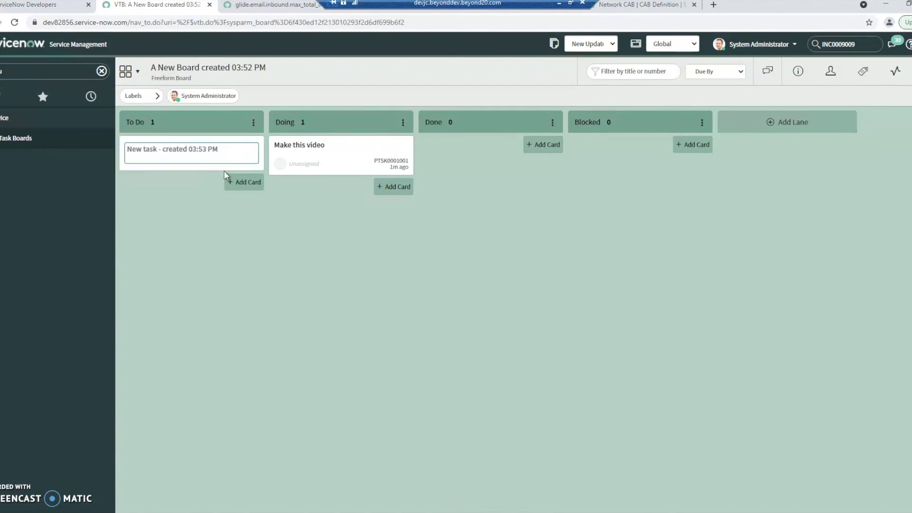
pyautogui.write('This')
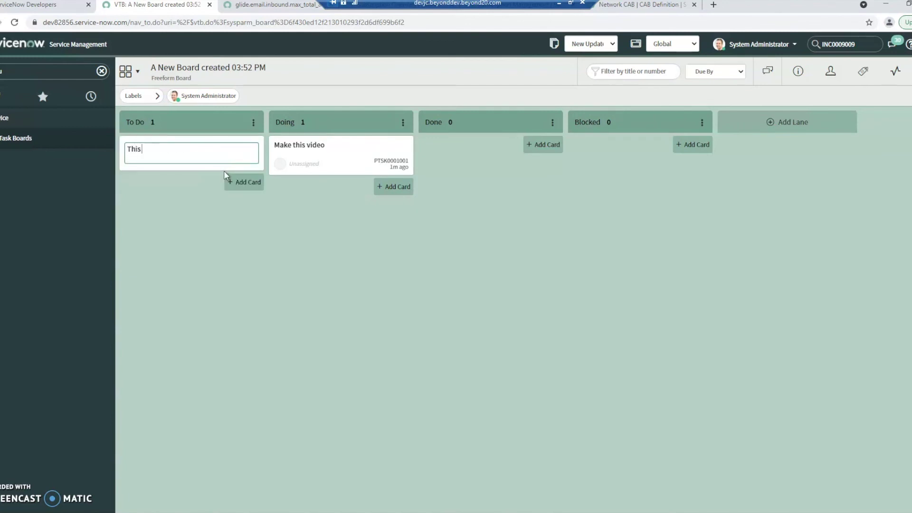
pyautogui.write(' task is blocked')
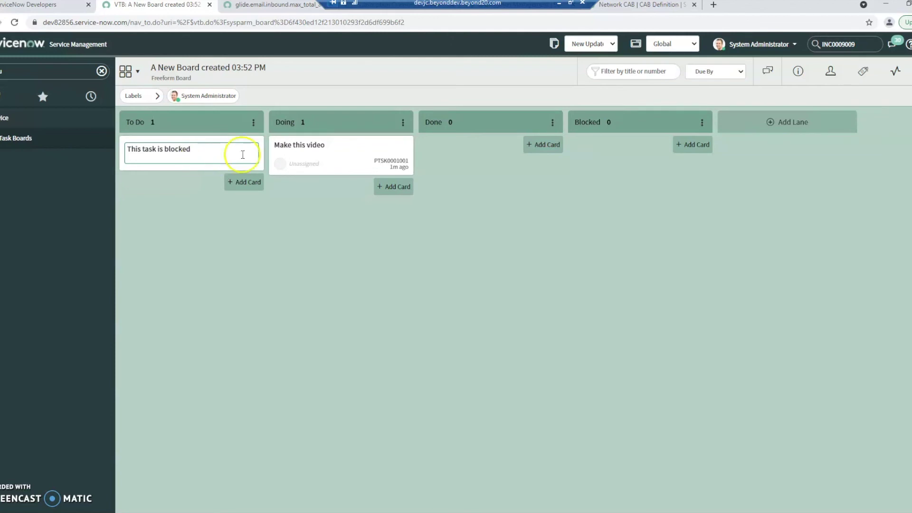
pyautogui.click(307, 231)
pyautogui.moveTo(211, 146); pyautogui.dragTo(643, 146)
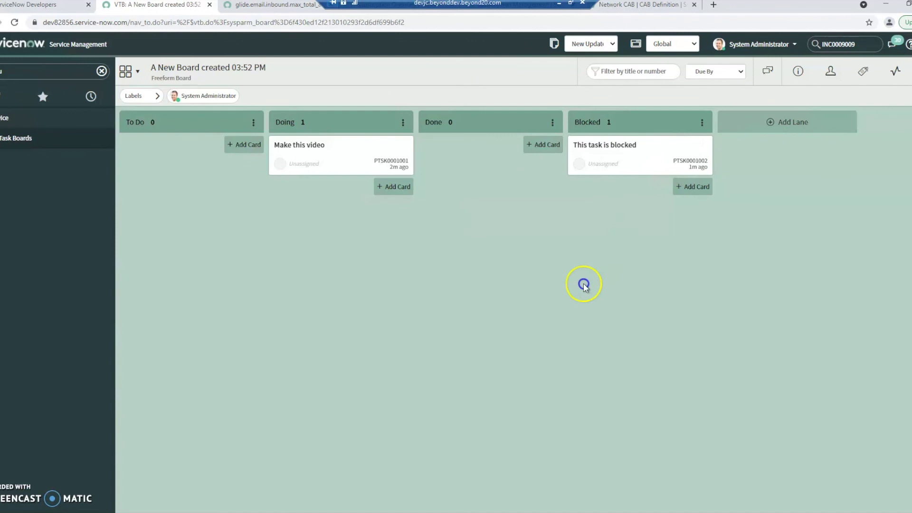
pyautogui.click(824, 74)
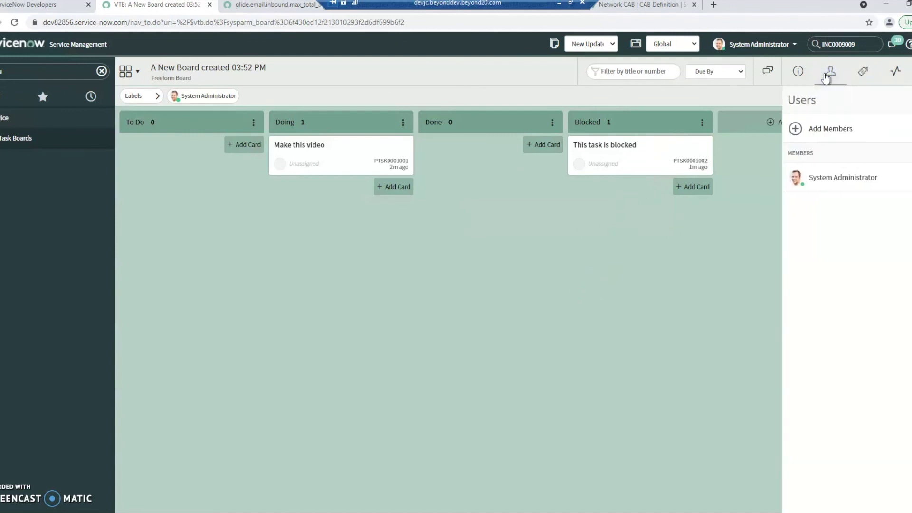
# Add the first user in the search list as a board member and close the Users panel.
pyautogui.click(806, 129)
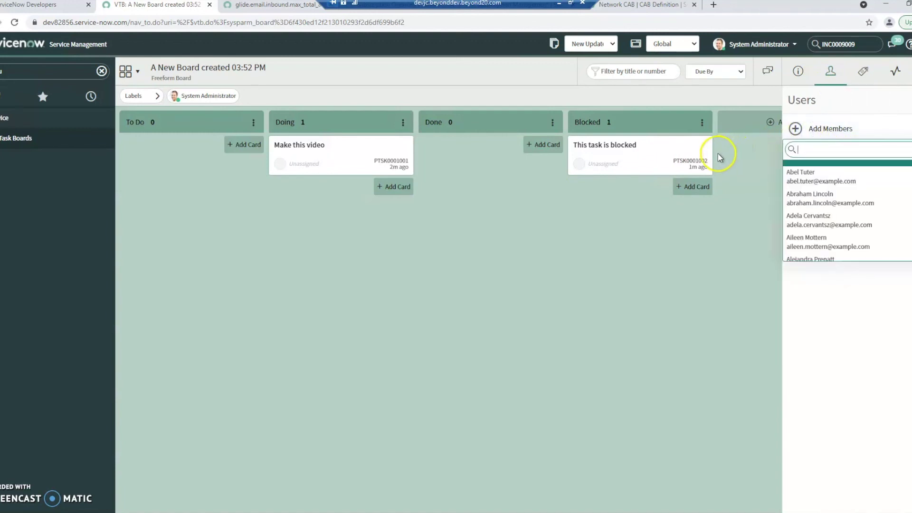
pyautogui.click(840, 184)
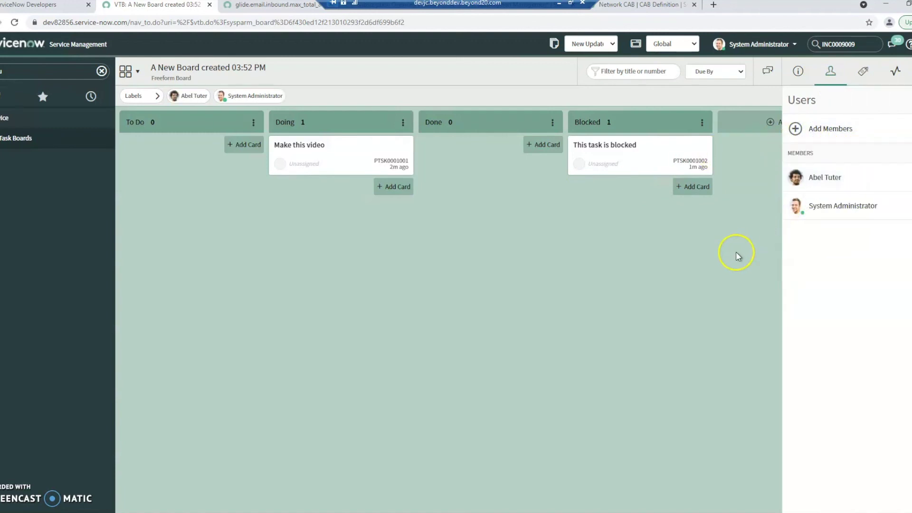
pyautogui.click(717, 268)
pyautogui.click(830, 71)
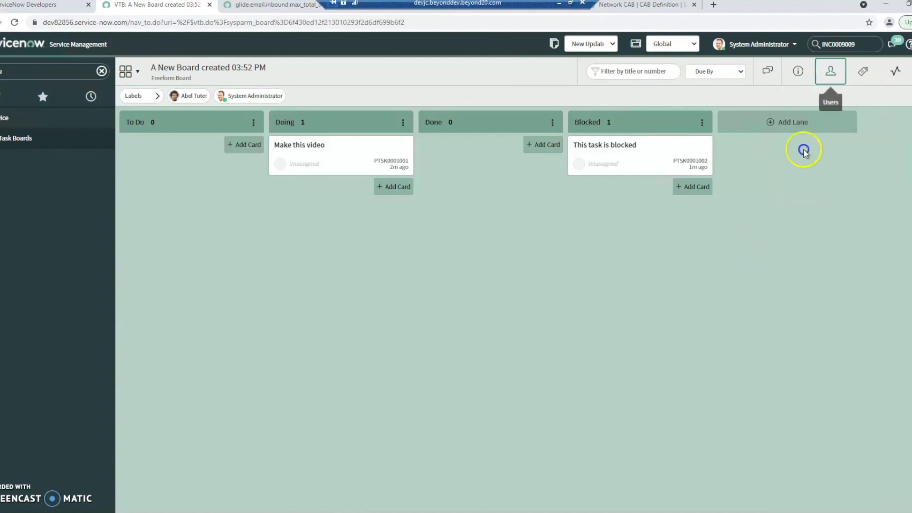
pyautogui.click(156, 95)
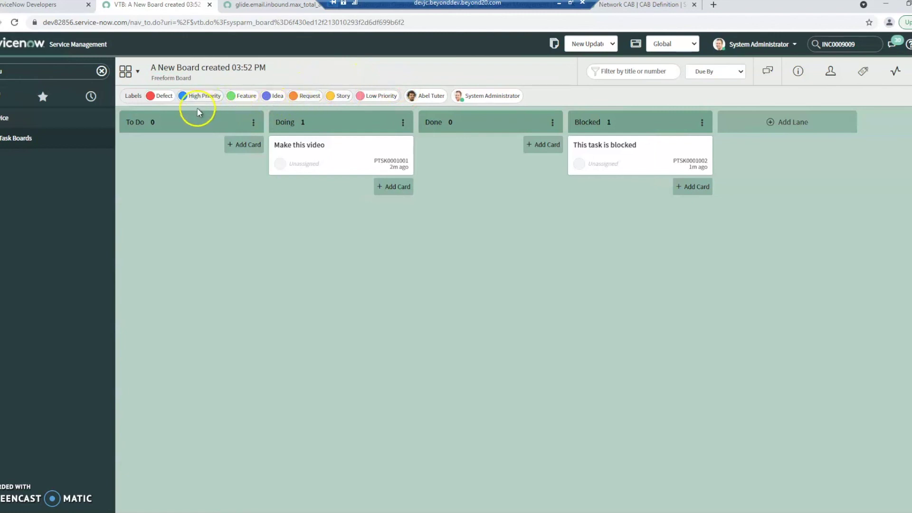
pyautogui.click(437, 283)
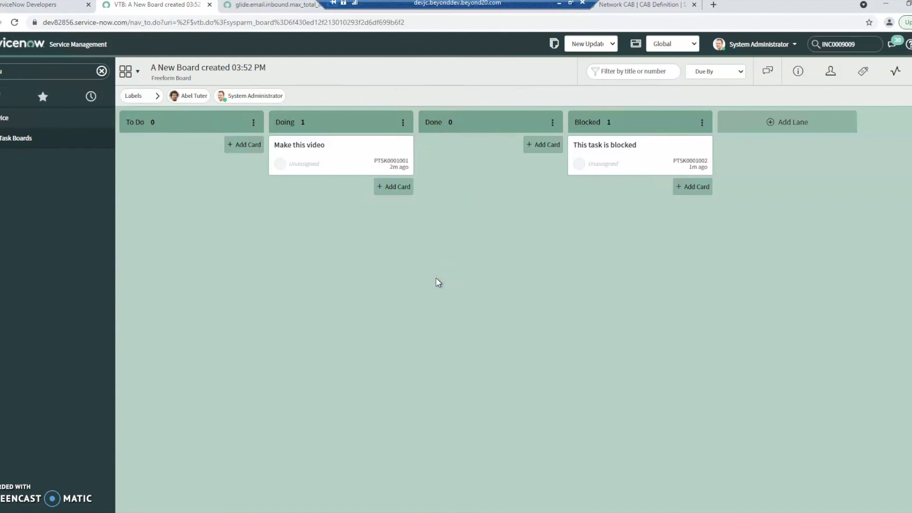